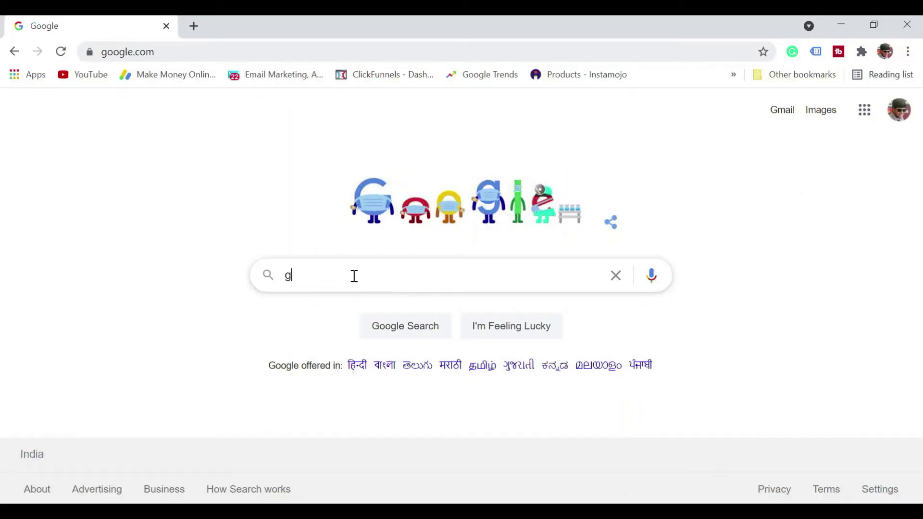
# Search Google for 'google ads' and open the sponsored Google Ads result.
pyautogui.write('oogle ads')
pyautogui.press('Return')
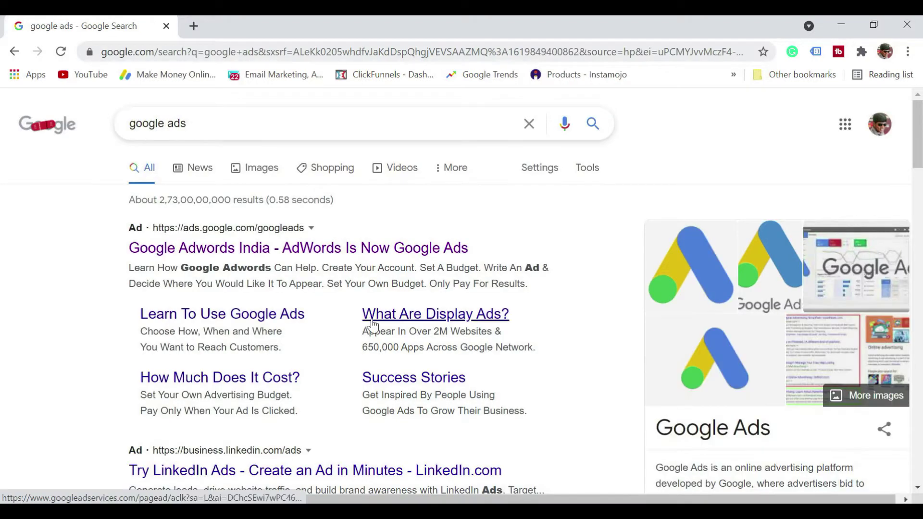
pyautogui.click(217, 255)
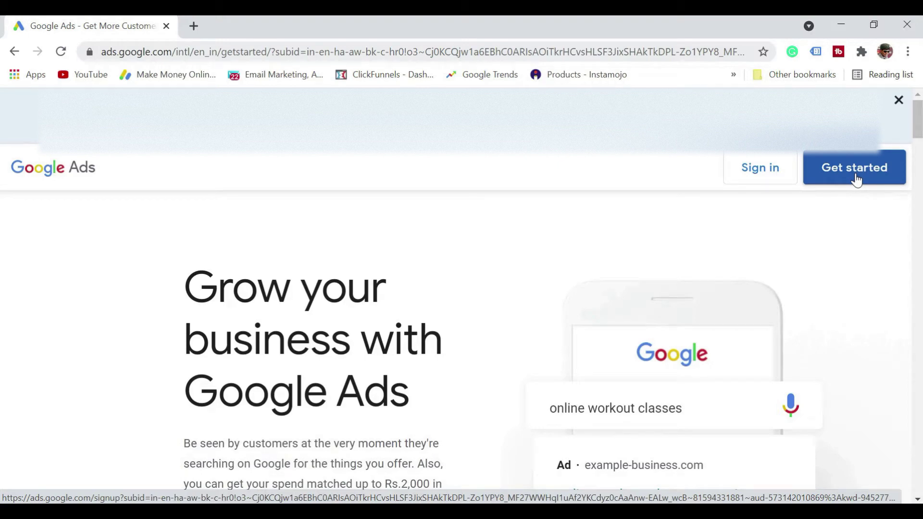
# Begin account creation, dismiss the new account tip, and keep the 'Get more website sales or sign-ups' goal.
pyautogui.click(856, 180)
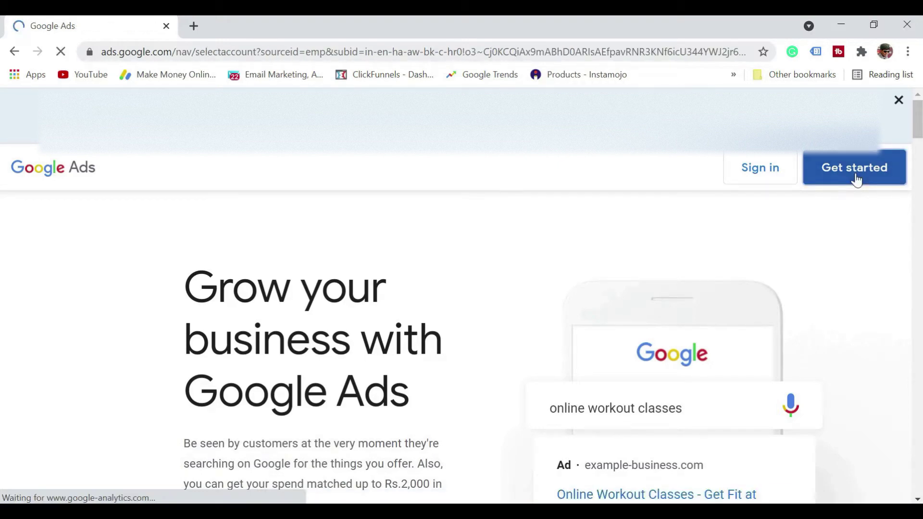
pyautogui.click(497, 427)
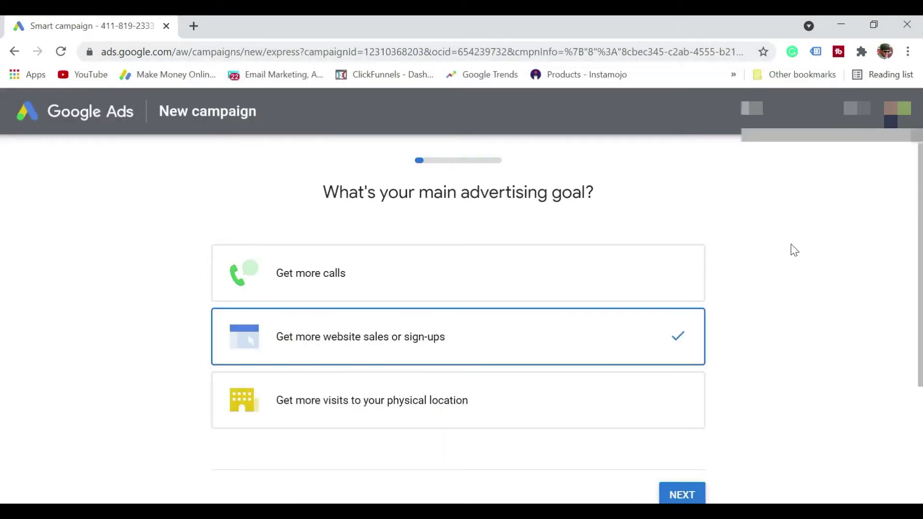
pyautogui.scroll(-1, 794, 250)
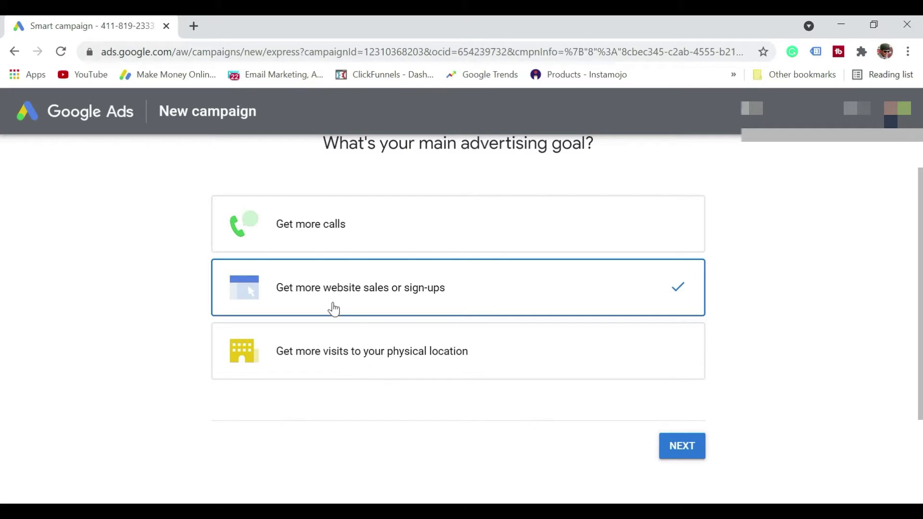
# Confirm the sales goal, enter the business name, and paste the YouTube channel URL as the website.
pyautogui.click(688, 452)
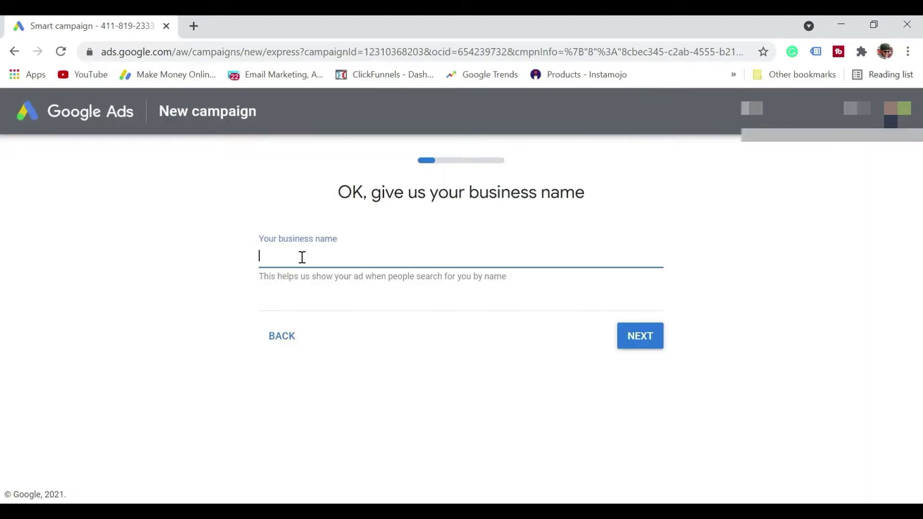
pyautogui.write('Sriram Benur')
pyautogui.click(644, 342)
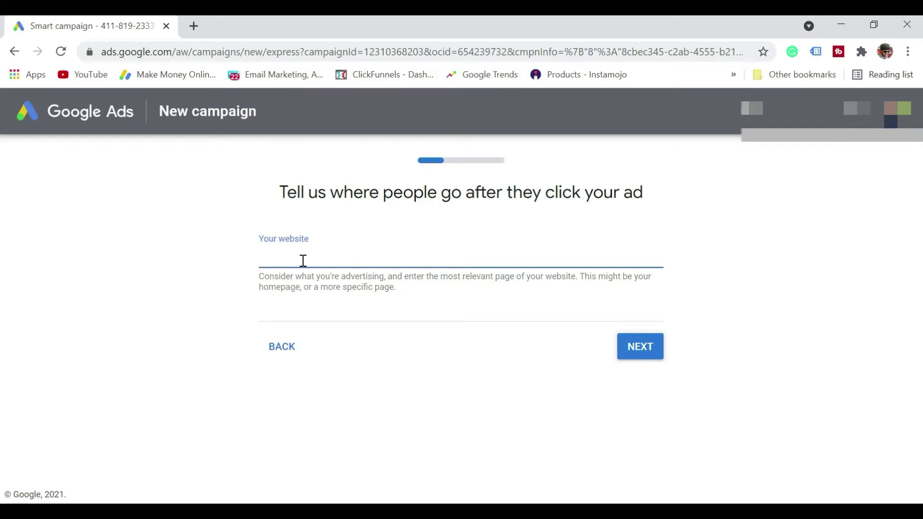
pyautogui.write('https://www.youtube.com/c/srirambenur')
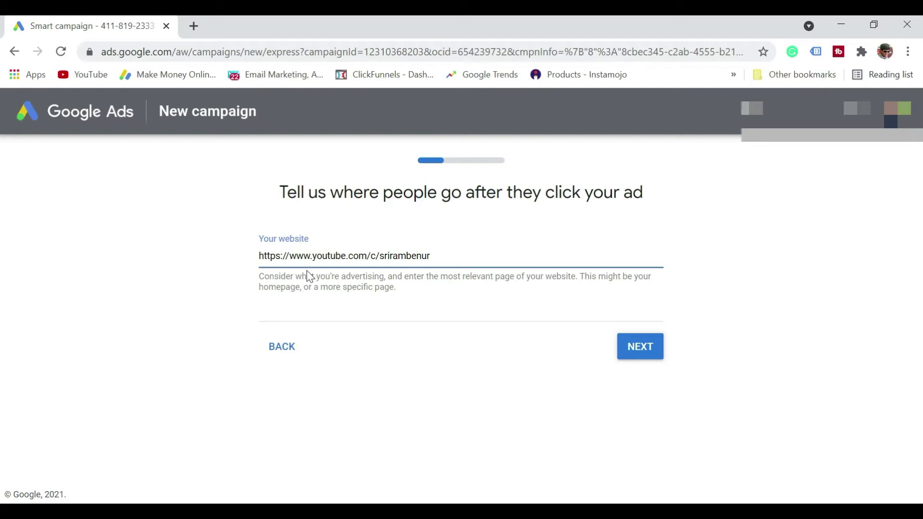
pyautogui.click(643, 351)
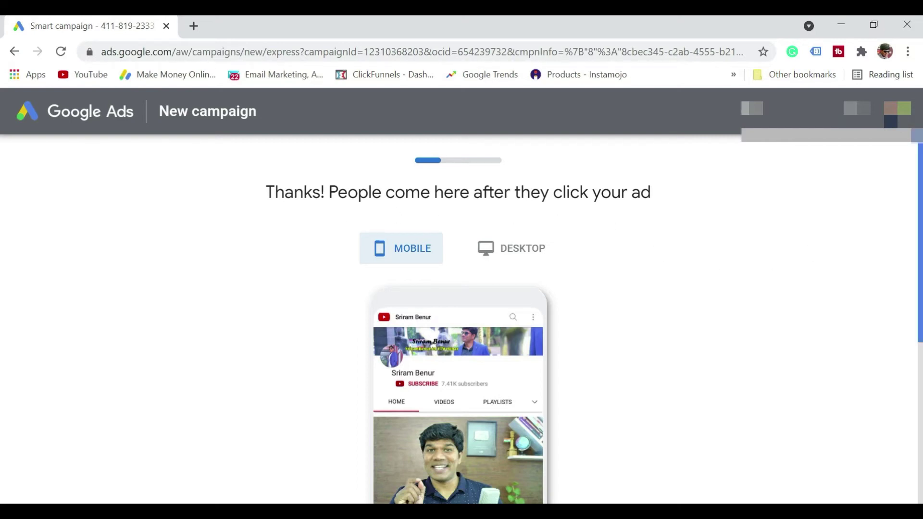
# Review the scanned website preview and the ad text headlined 'Learn How To Earn From YouTube'.
pyautogui.moveTo(917, 258); pyautogui.dragTo(913, 298)
pyautogui.scroll(-3, 899, 367)
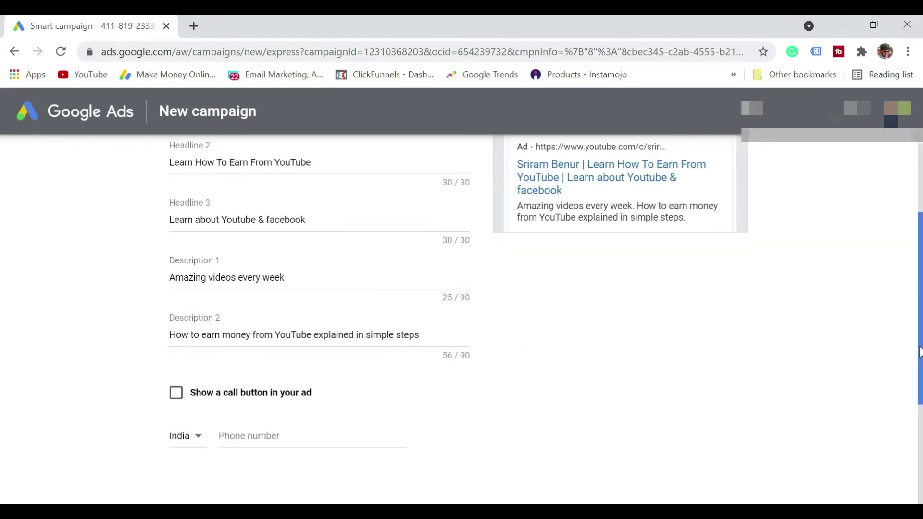
pyautogui.scroll(3, 920, 352)
pyautogui.scroll(-3, 916, 371)
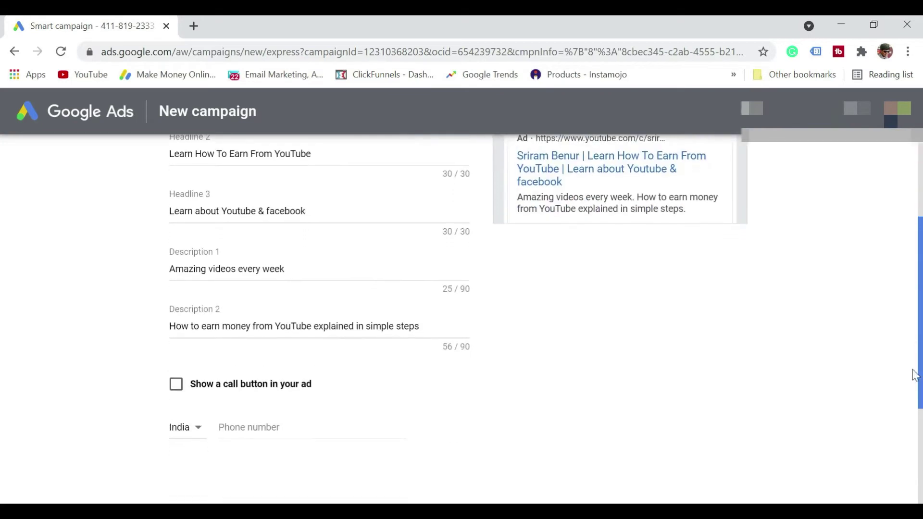
pyautogui.scroll(-3, 915, 375)
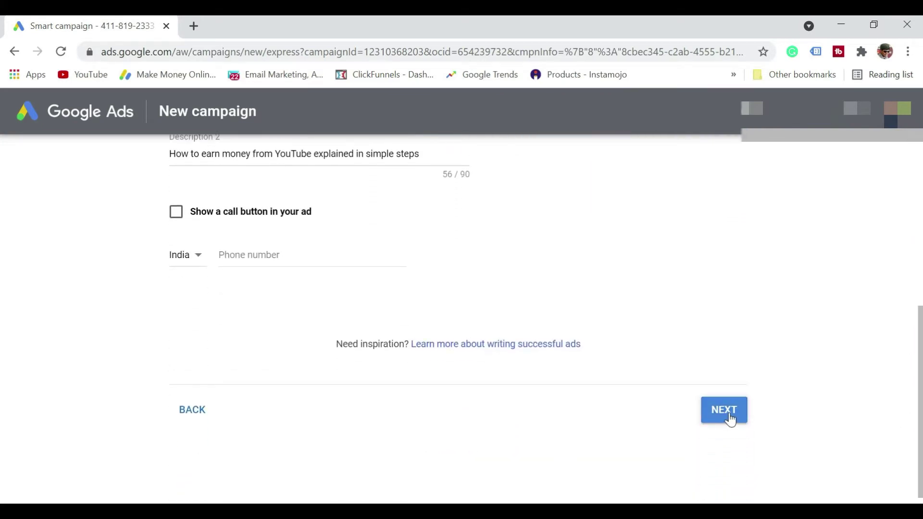
# Accept the ad text and six keyword themes, then review the India location targeting.
pyautogui.click(729, 416)
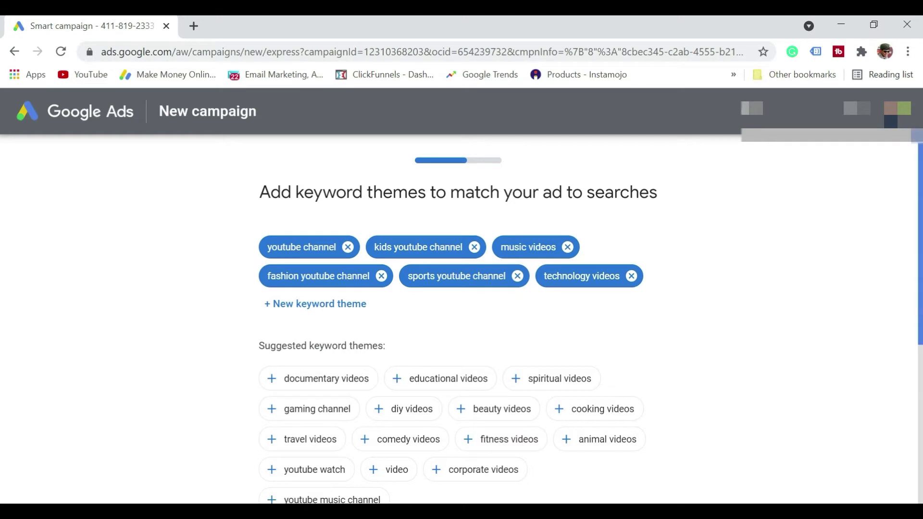
pyautogui.moveTo(918, 300); pyautogui.dragTo(916, 412)
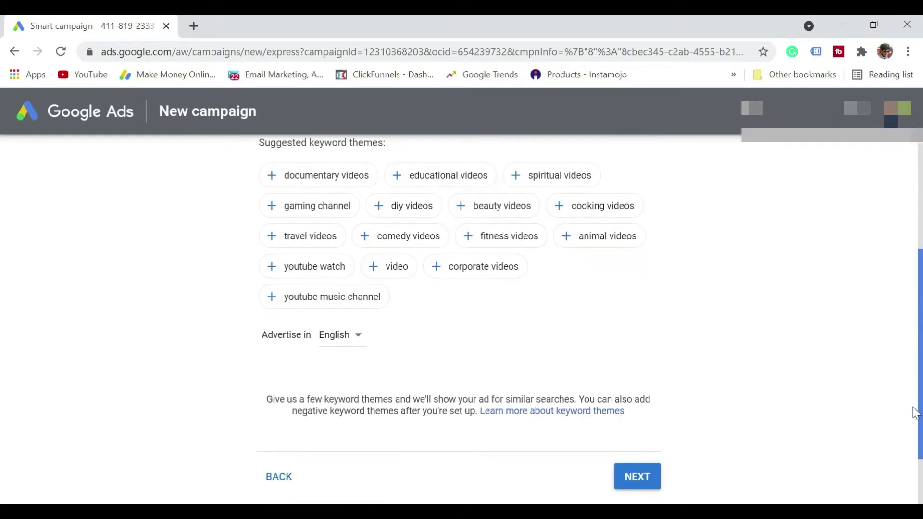
pyautogui.click(643, 469)
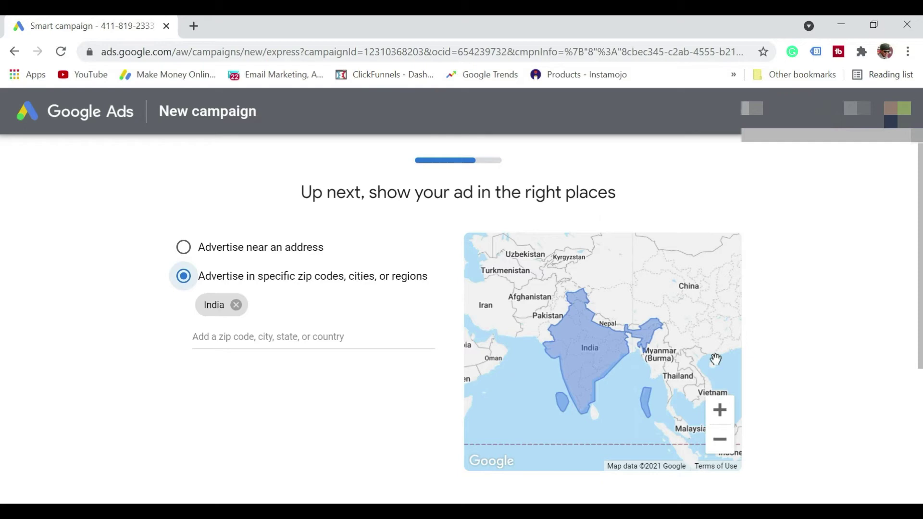
pyautogui.scroll(-1, 920, 318)
pyautogui.scroll(-2, 776, 449)
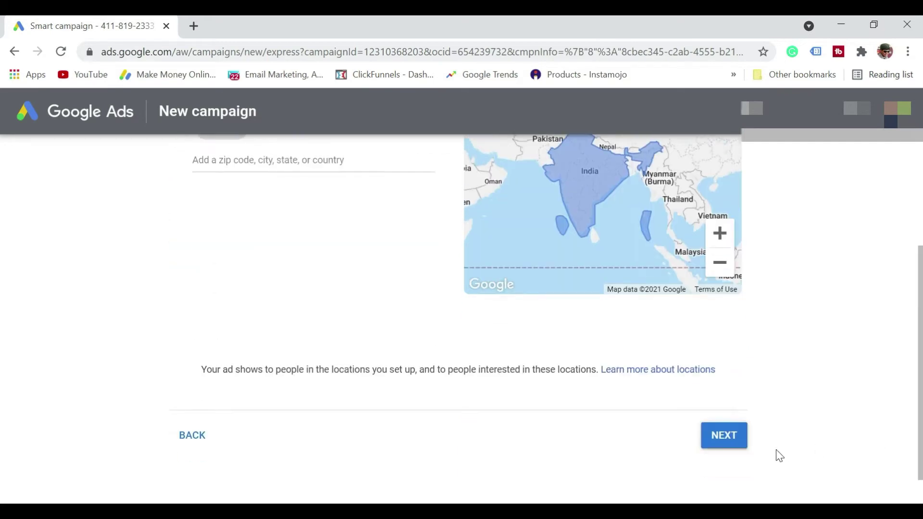
# Confirm India as the location and replace the 100 budget with a custom ₹200 daily budget.
pyautogui.click(724, 435)
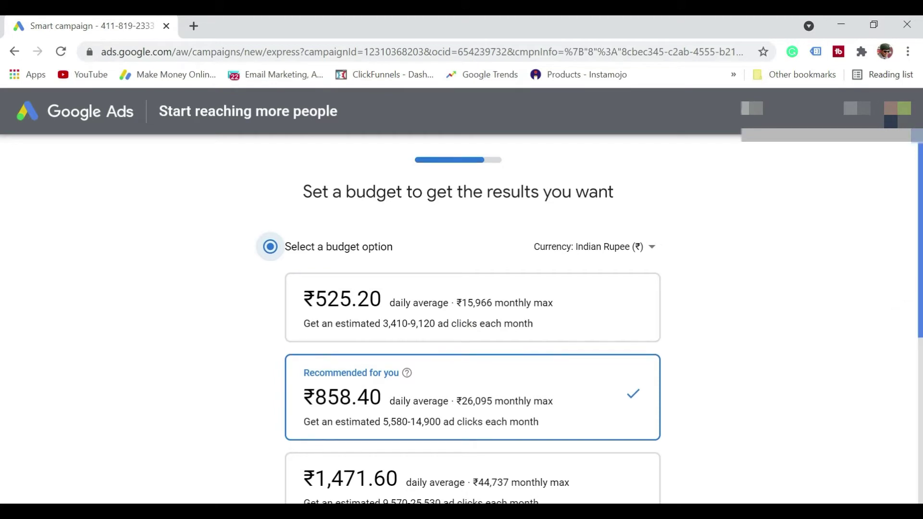
pyautogui.moveTo(918, 286); pyautogui.dragTo(918, 410)
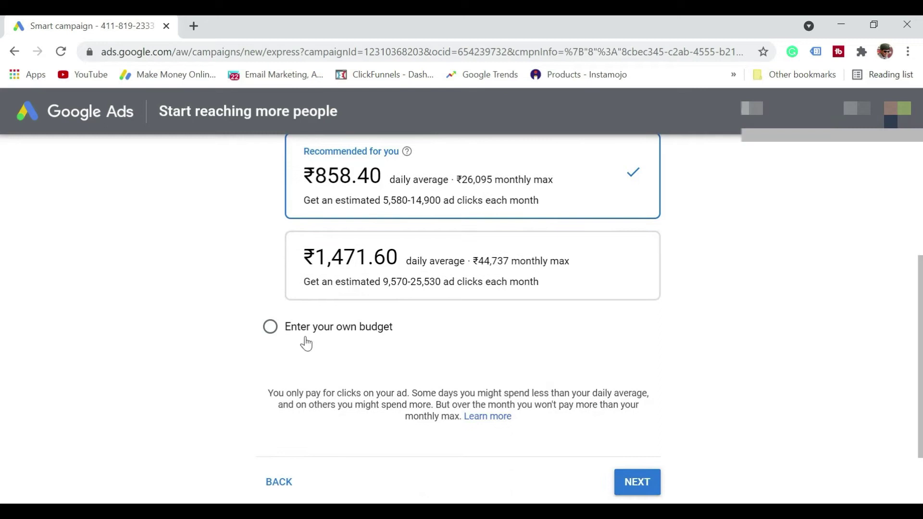
pyautogui.click(270, 334)
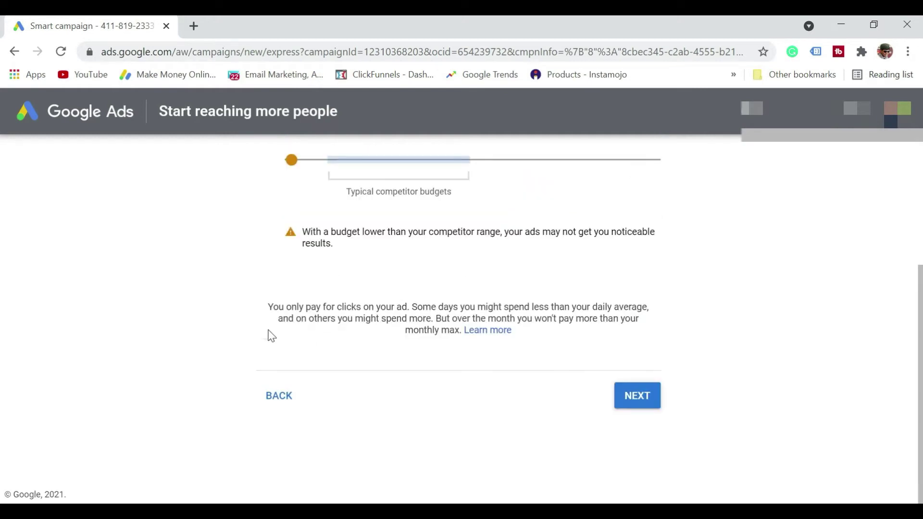
pyautogui.moveTo(921, 355); pyautogui.dragTo(916, 264)
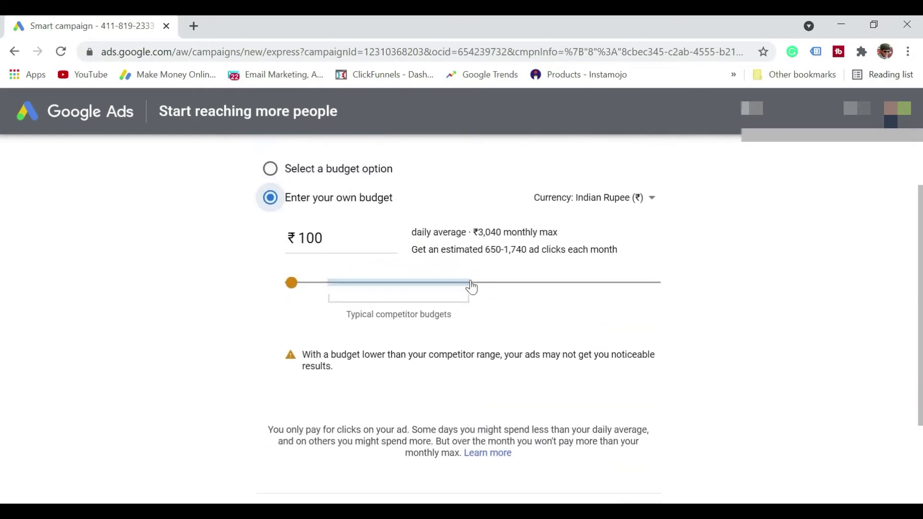
pyautogui.moveTo(336, 237); pyautogui.dragTo(302, 238)
pyautogui.write('200')
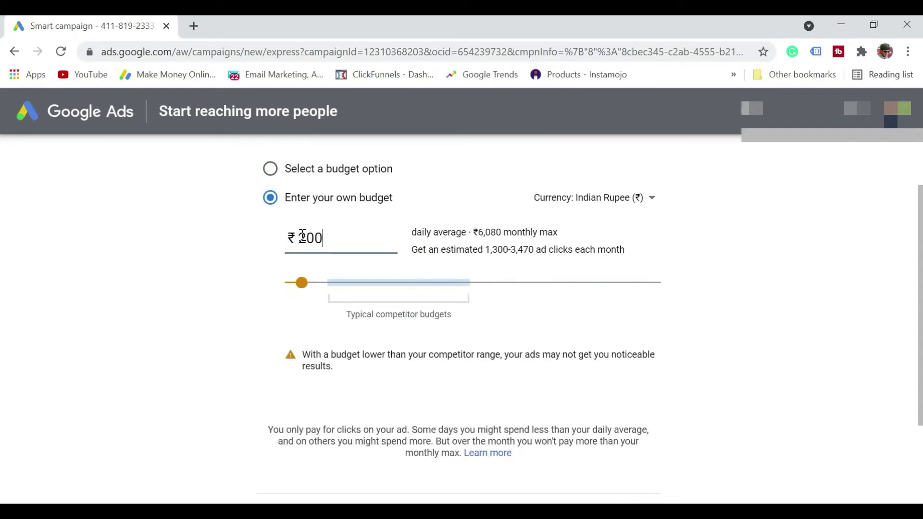
pyautogui.click(703, 351)
pyautogui.moveTo(921, 260); pyautogui.dragTo(917, 377)
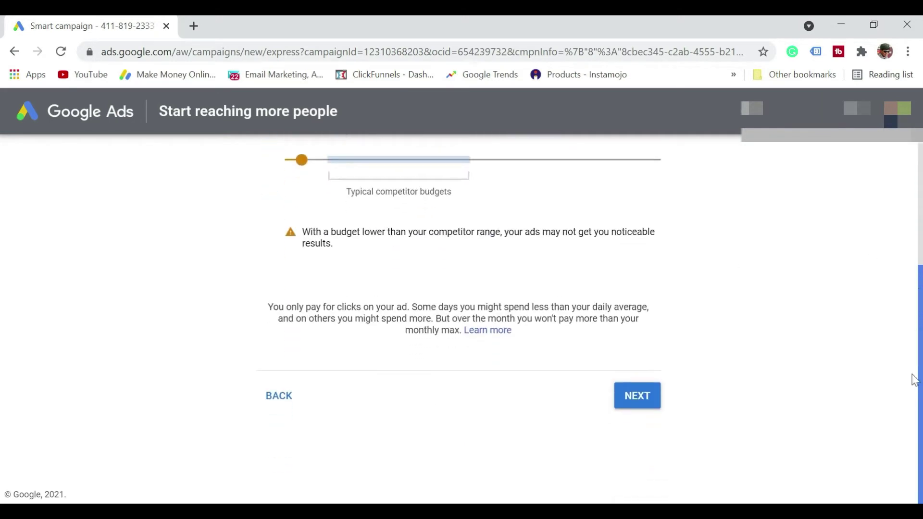
pyautogui.click(649, 399)
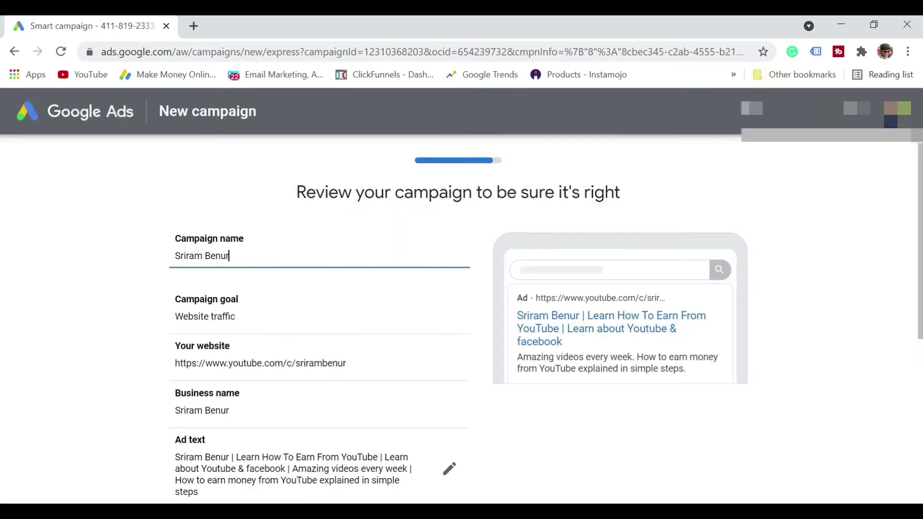
# Scroll through the campaign review and approve it to reach payment info.
pyautogui.moveTo(919, 276); pyautogui.dragTo(785, 398)
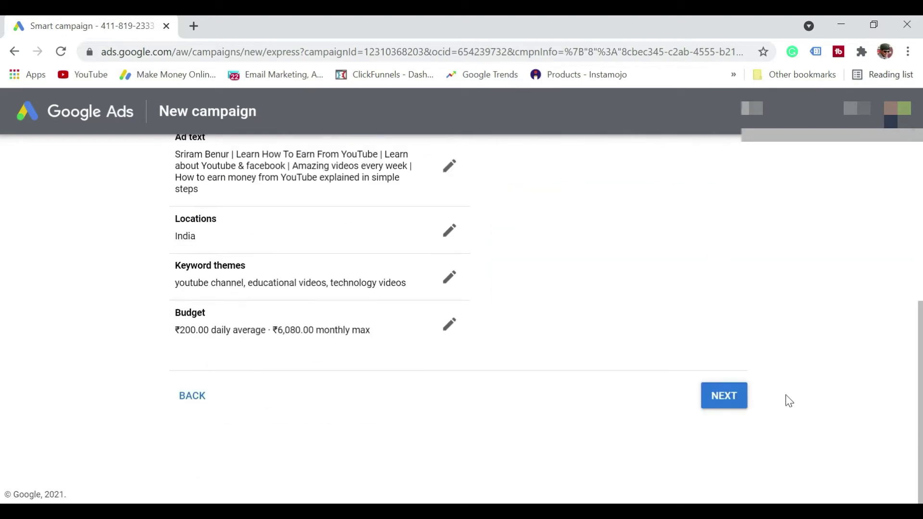
pyautogui.click(730, 403)
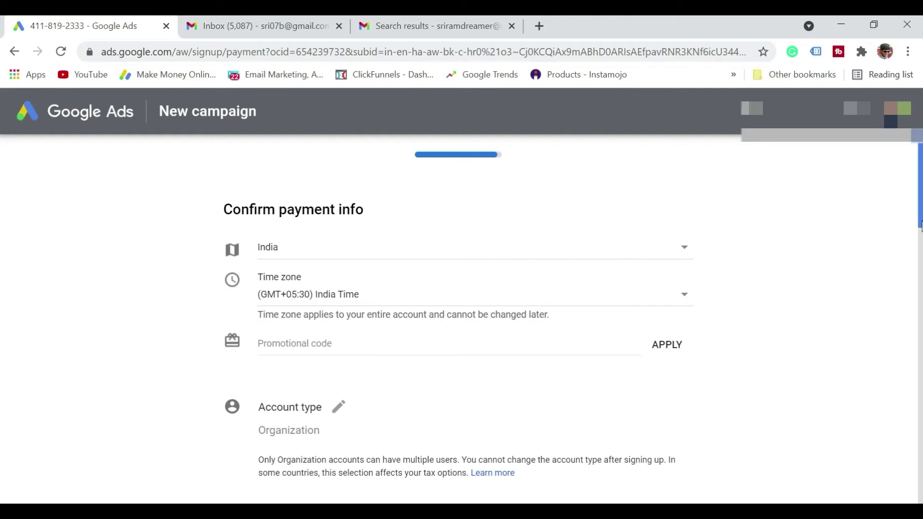
# Make the Organization account type editable and show its dropdown choices.
pyautogui.scroll(-2, 340, 337)
pyautogui.click(340, 337)
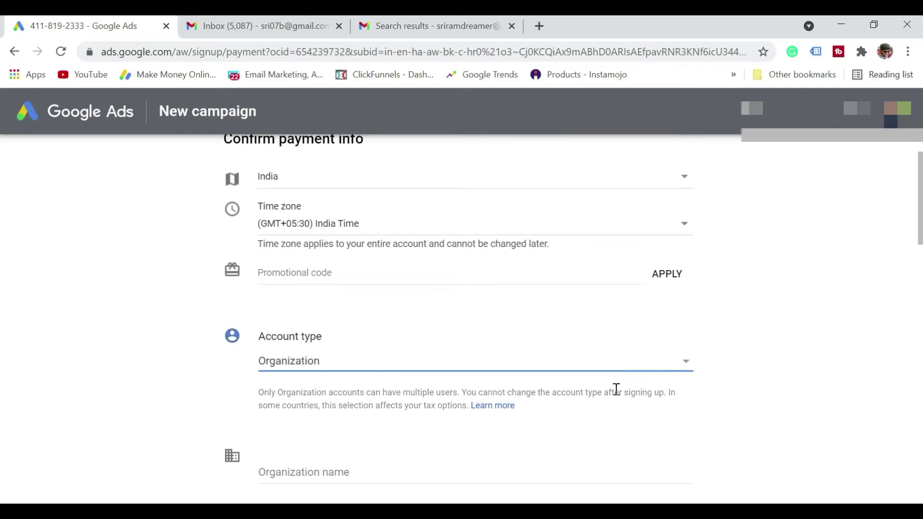
pyautogui.click(686, 374)
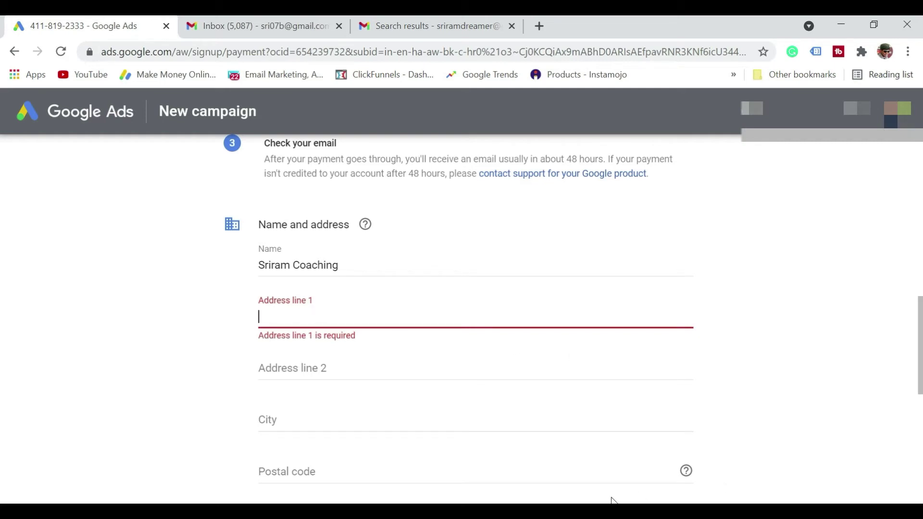
# Fill in the billing name and address fields on the payment form.
pyautogui.click(620, 512)
pyautogui.click(880, 477)
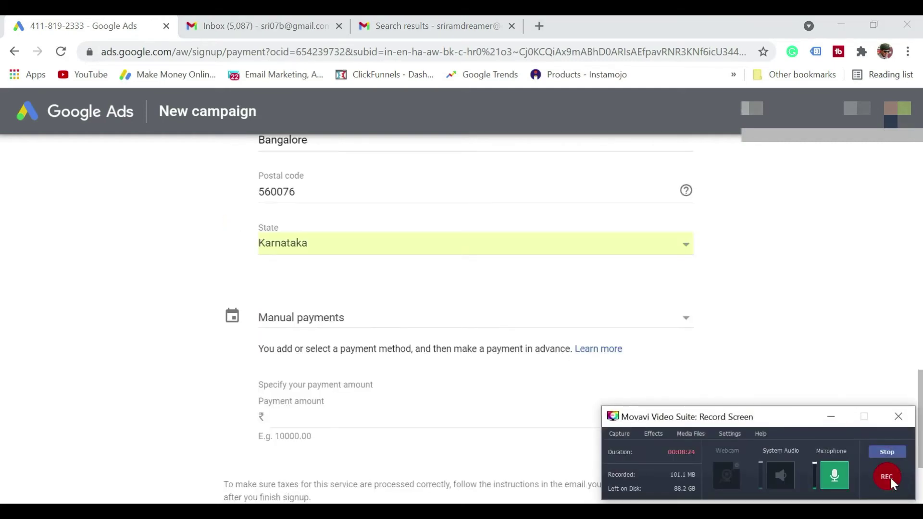
pyautogui.click(831, 418)
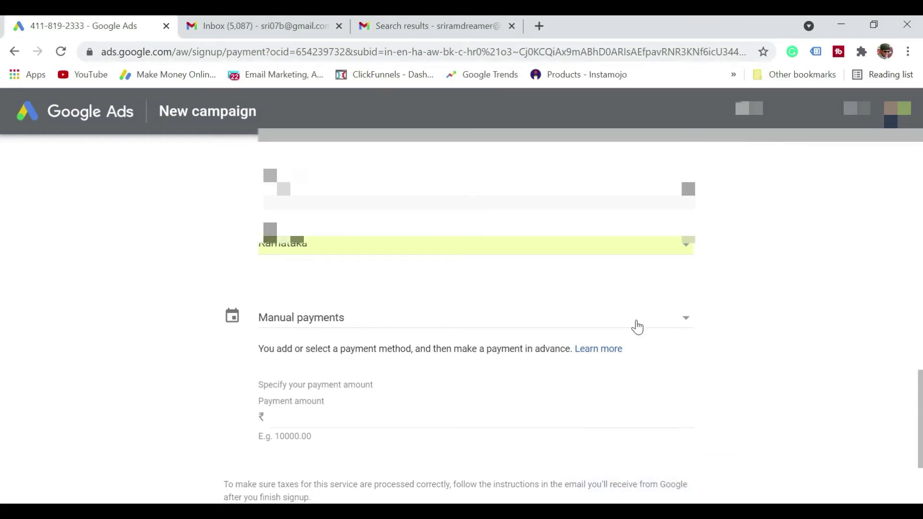
pyautogui.scroll(-3, 636, 324)
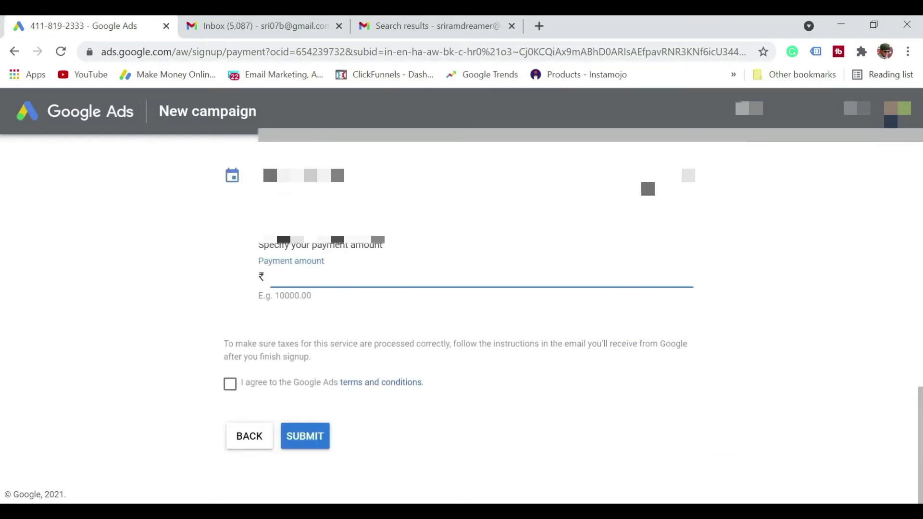
pyautogui.click(648, 189)
pyautogui.scroll(3, 728, 324)
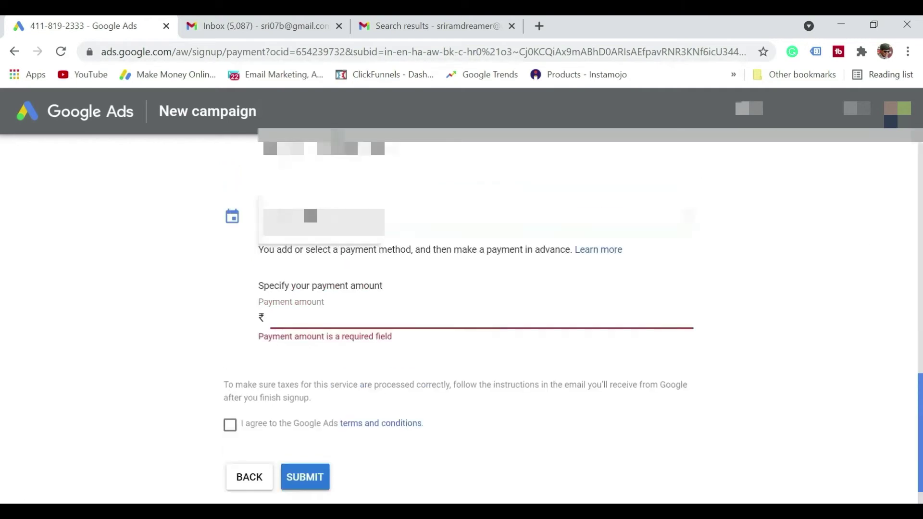
# Switch billing to Manual payments and bring up the payment method list.
pyautogui.click(550, 301)
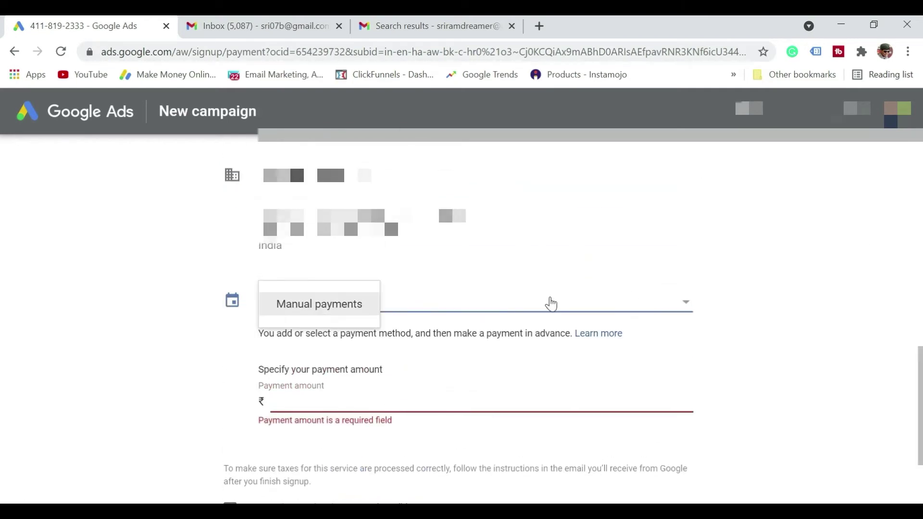
pyautogui.click(302, 304)
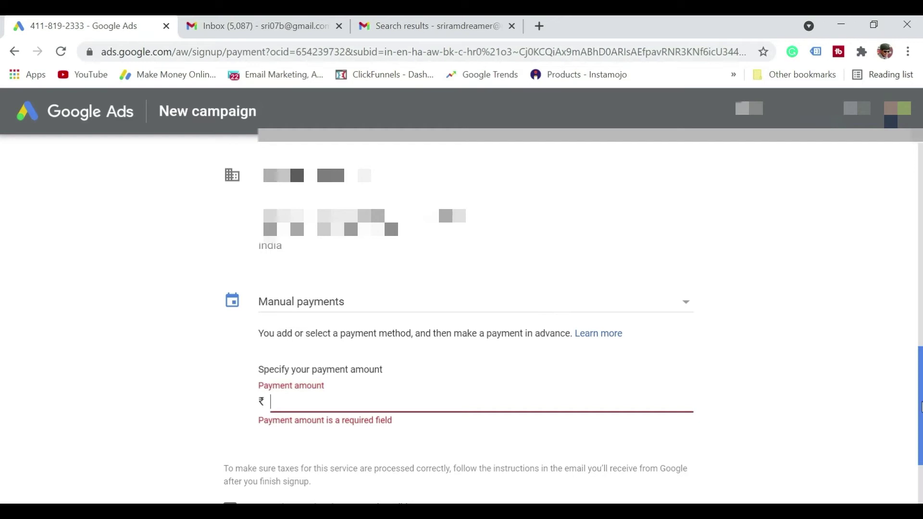
pyautogui.scroll(-5, 367, 326)
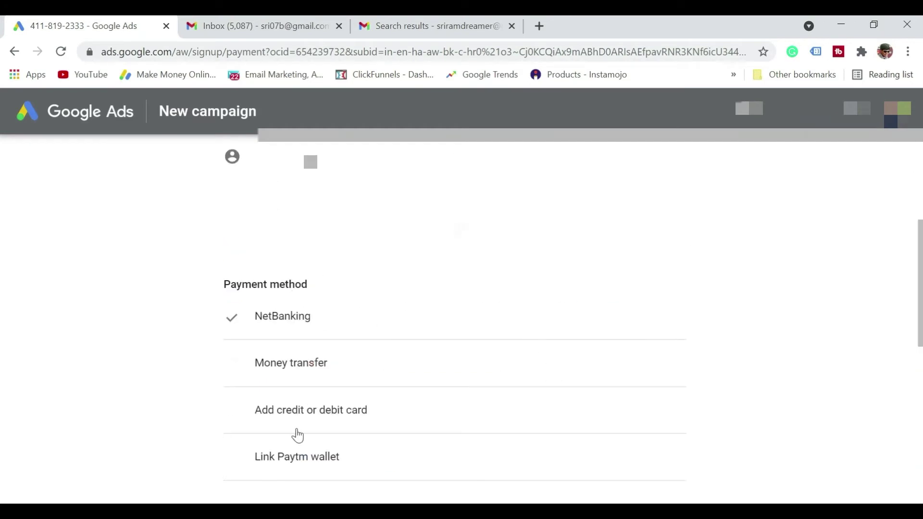
# Link a Paytm wallet as the payment method, entering the phone number for OTP verification.
pyautogui.click(305, 466)
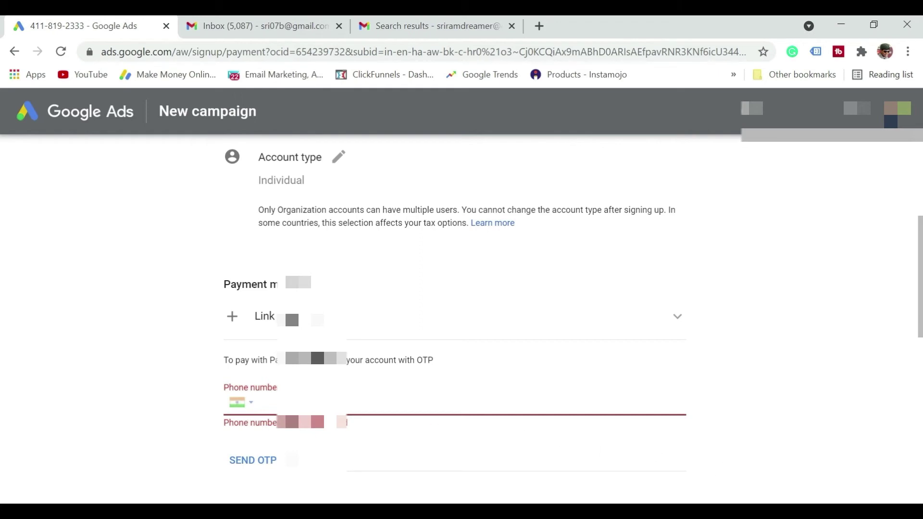
pyautogui.click(890, 476)
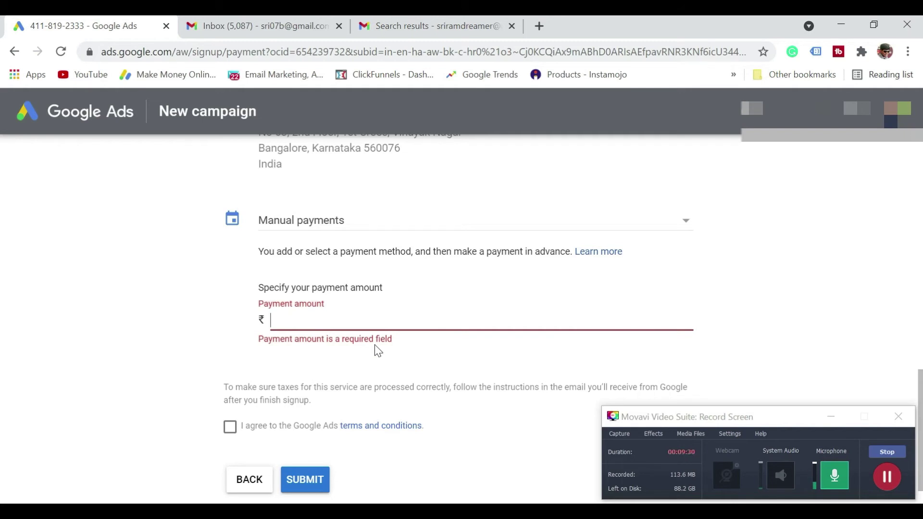
# Enter a payment amount of 200, agree to the terms, and submit the manual payment signup.
pyautogui.write('200')
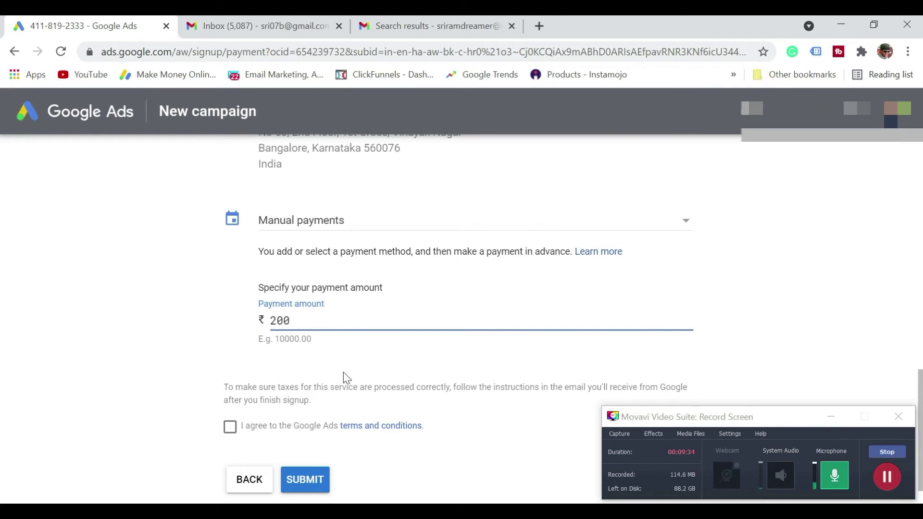
pyautogui.click(229, 427)
pyautogui.click(297, 476)
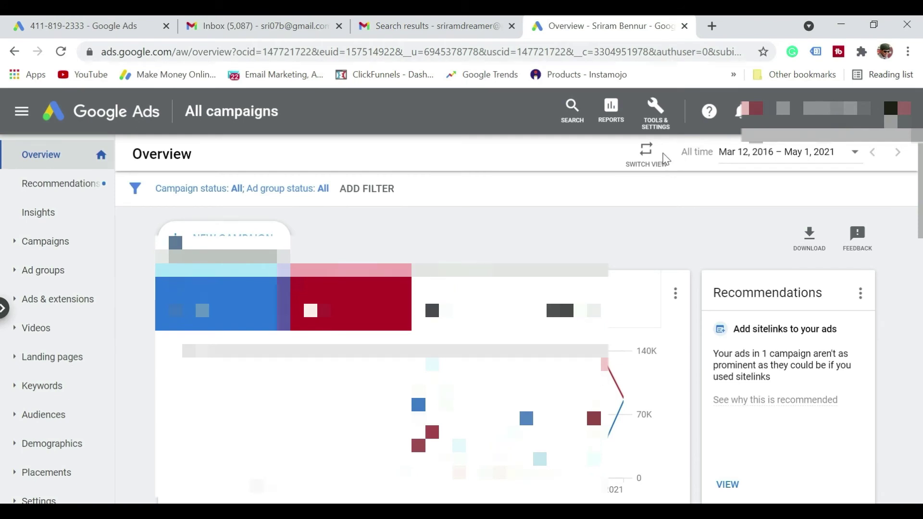
# Use Keyword Planner's Discover new keywords to get ideas for 'learn english'.
pyautogui.click(656, 113)
pyautogui.click(620, 330)
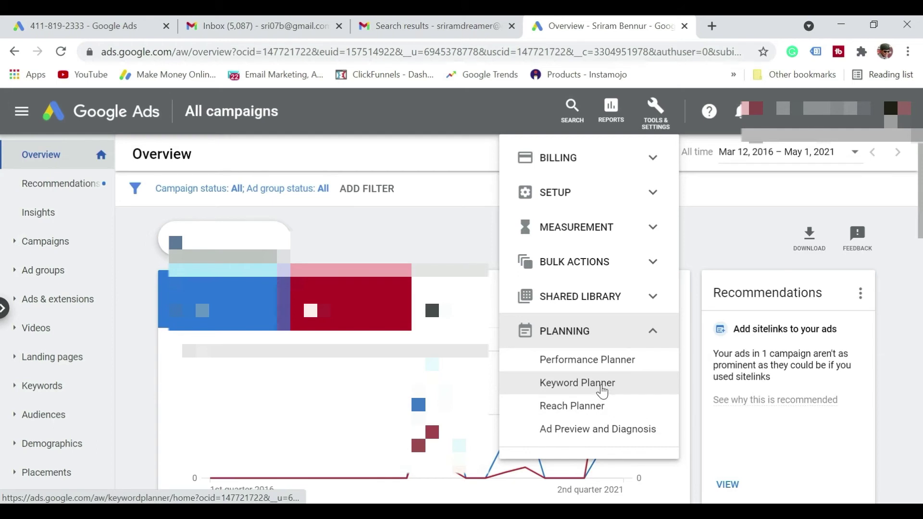
pyautogui.click(602, 393)
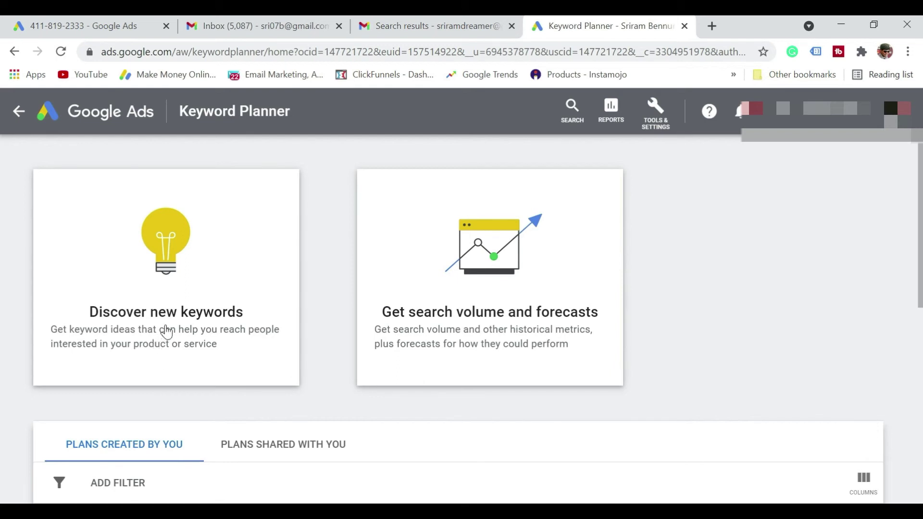
pyautogui.click(167, 332)
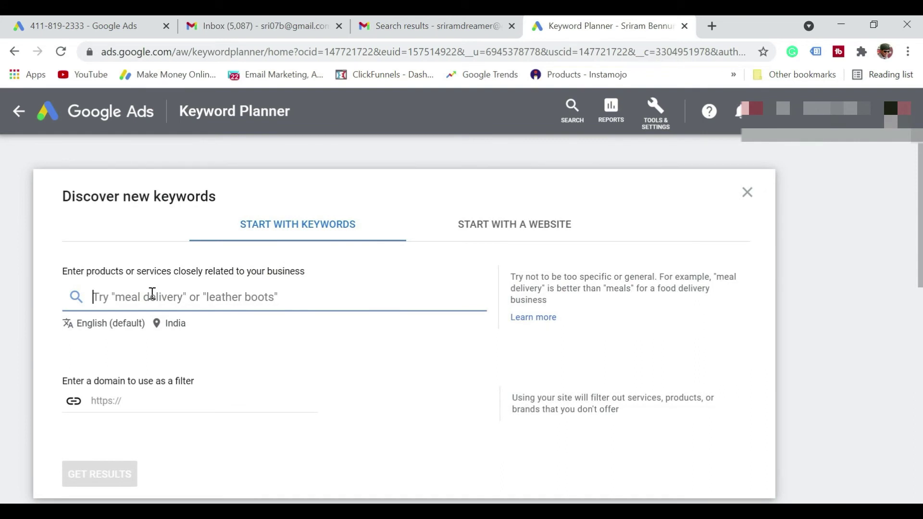
pyautogui.write('learn eng')
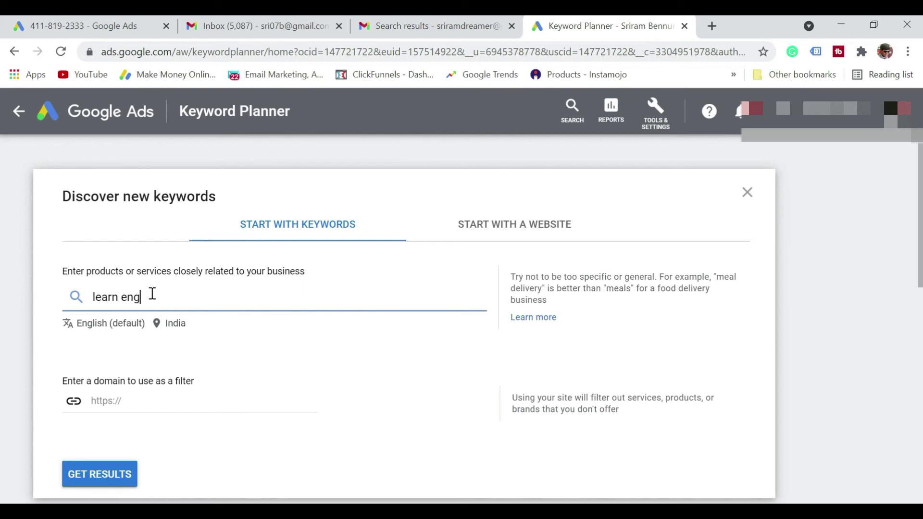
pyautogui.write('lish')
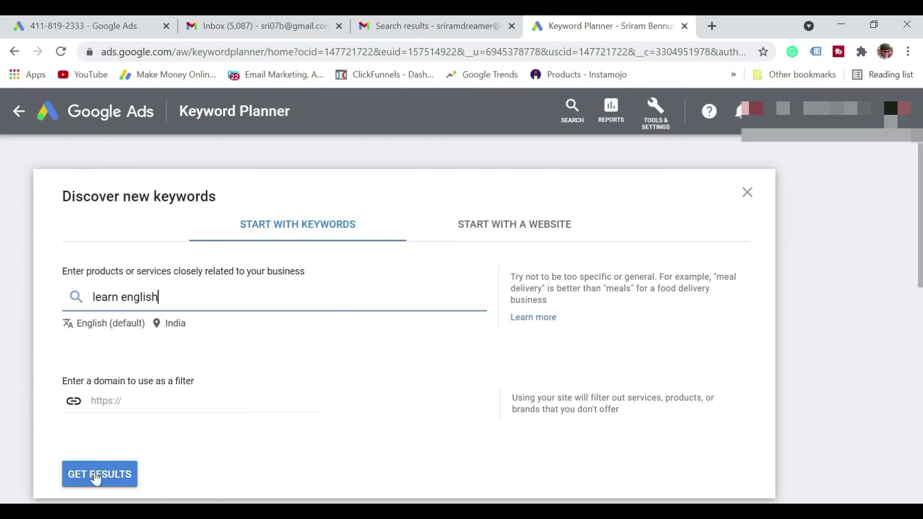
pyautogui.click(95, 478)
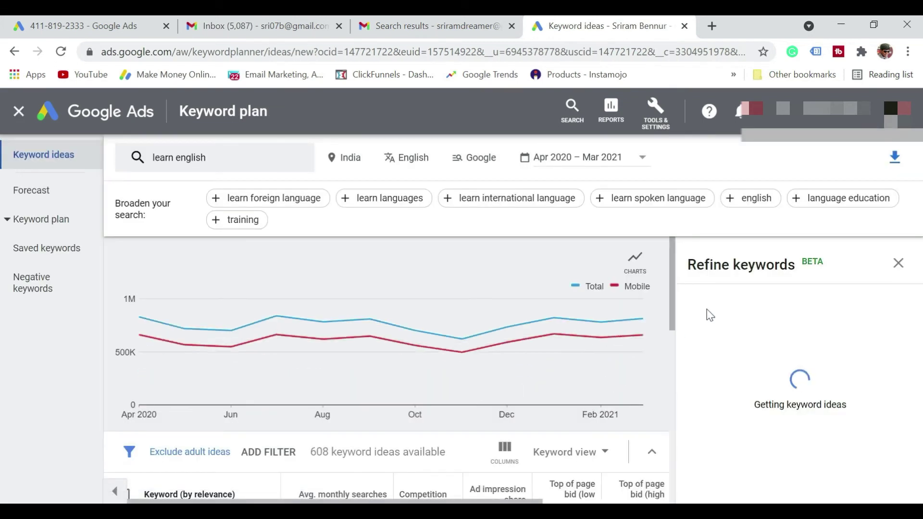
# Highlight the Refine keywords options, then sort ideas by Avg. monthly searches, highest first.
pyautogui.tripleClick(679, 279)
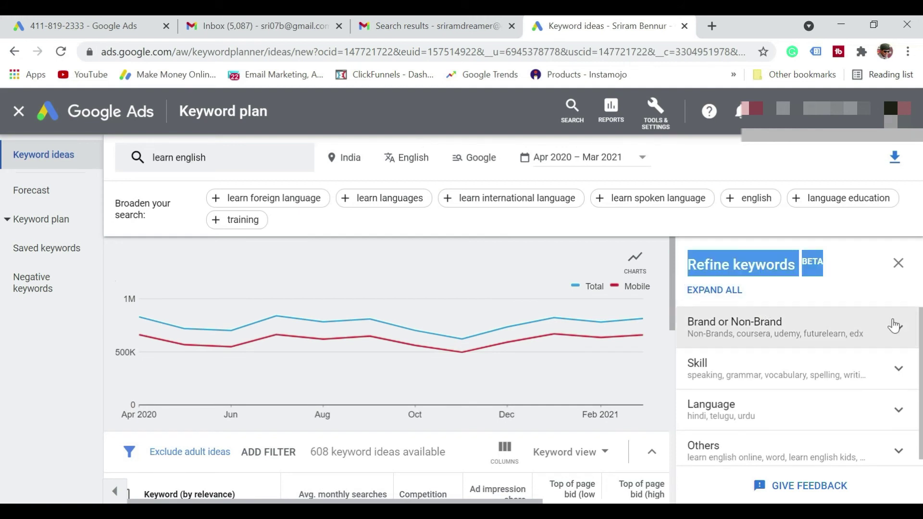
pyautogui.moveTo(685, 359); pyautogui.dragTo(736, 407)
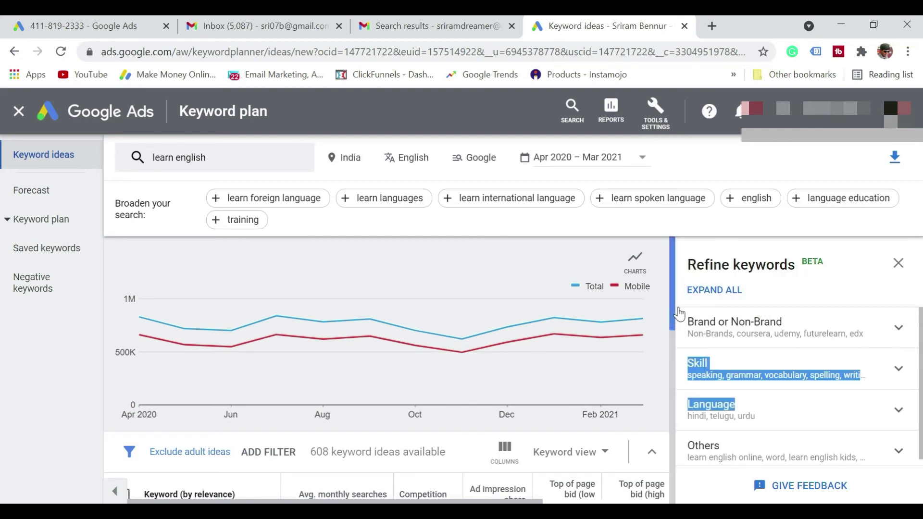
pyautogui.moveTo(680, 313); pyautogui.dragTo(682, 367)
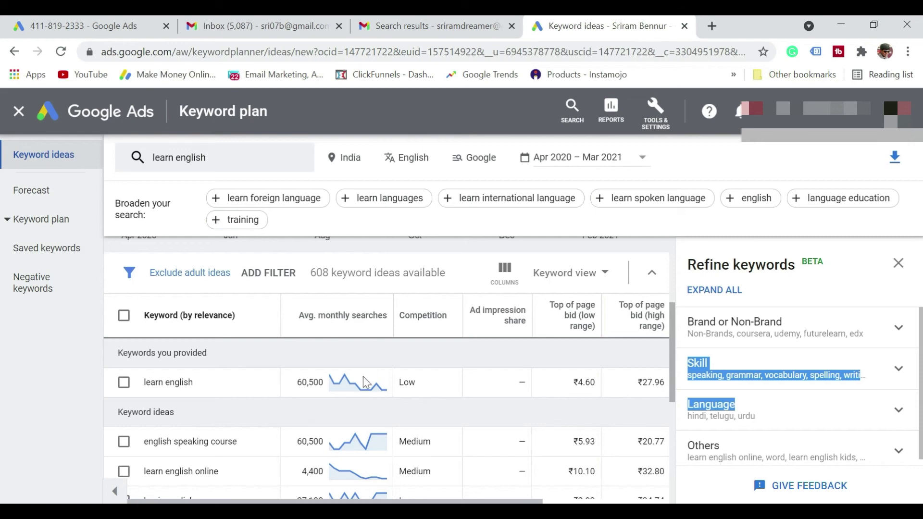
pyautogui.click(359, 327)
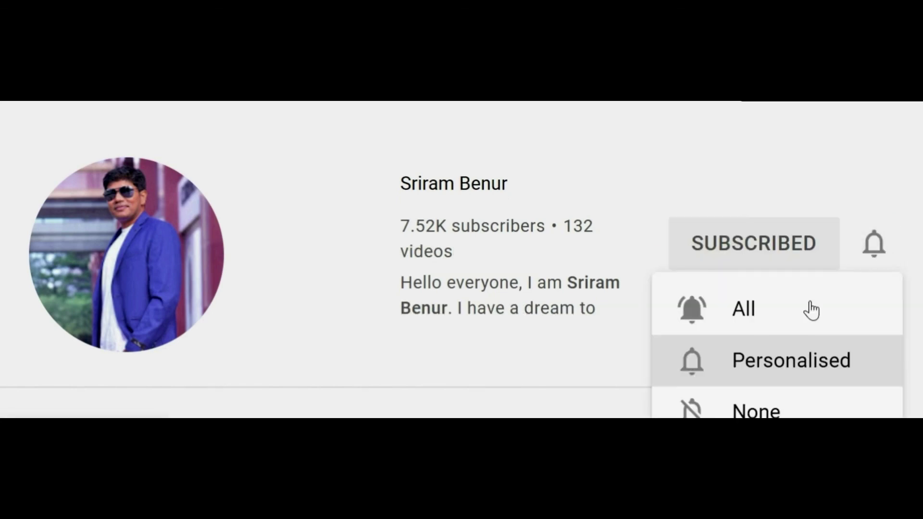
# Set the subscribed channel's notification bell to All.
pyautogui.click(769, 310)
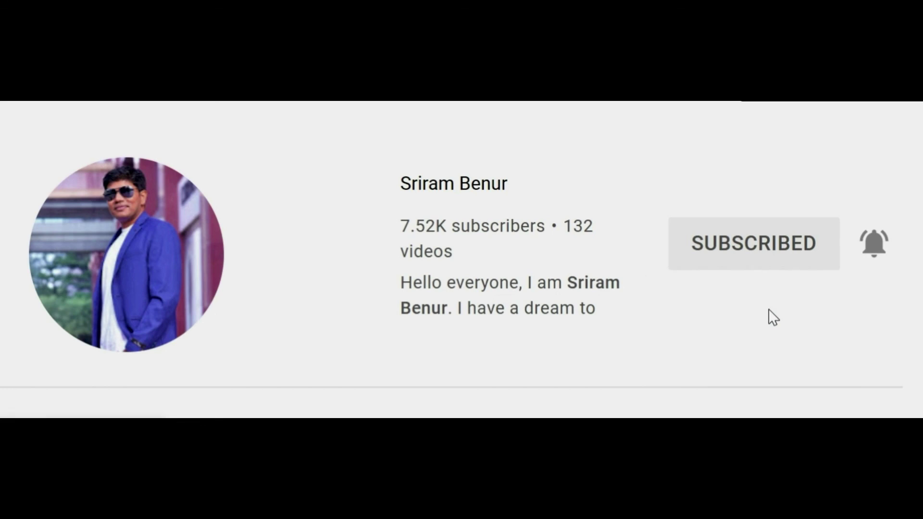